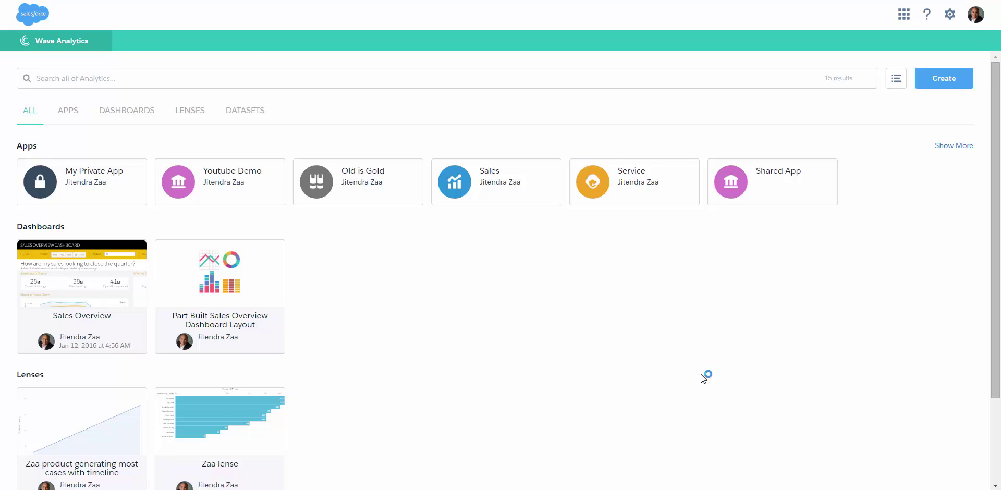
Step: Scroll past the Lens History slide to reach the Wave Analytics home page
scroll(704, 378, down, 2)
scroll(704, 381, up, 2)
scroll(536, 287, down, 1)
scroll(530, 283, up, 1)
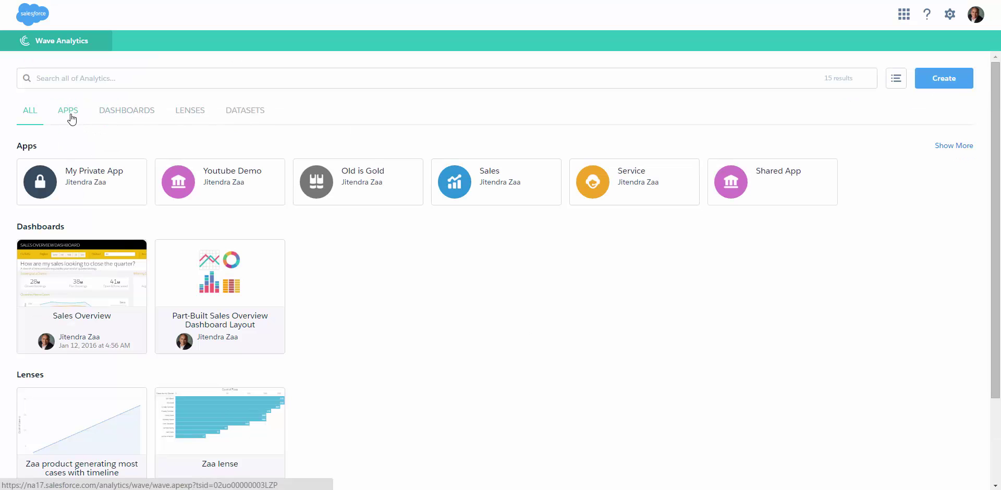
Step: Browse the Dashboards, Lenses and Datasets lists, then start a lens on the Opportunities dataset
click(140, 114)
click(199, 115)
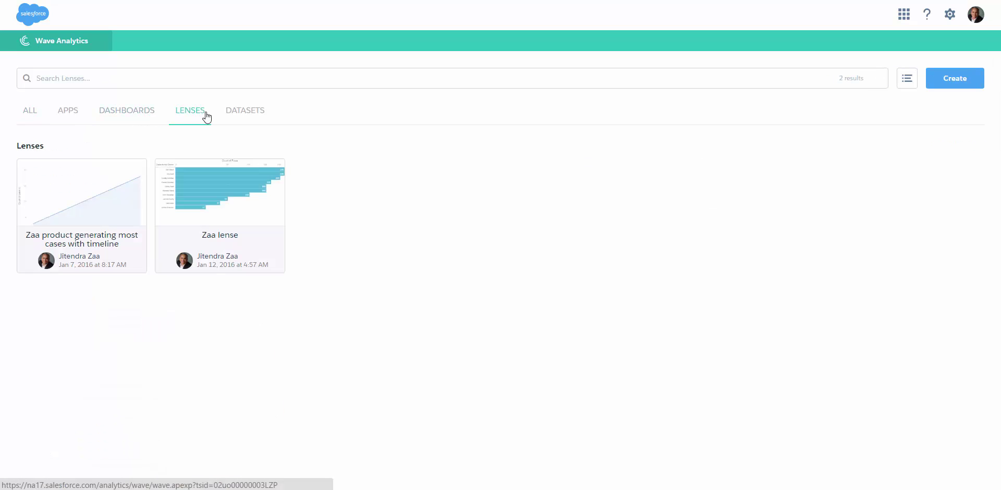
click(250, 116)
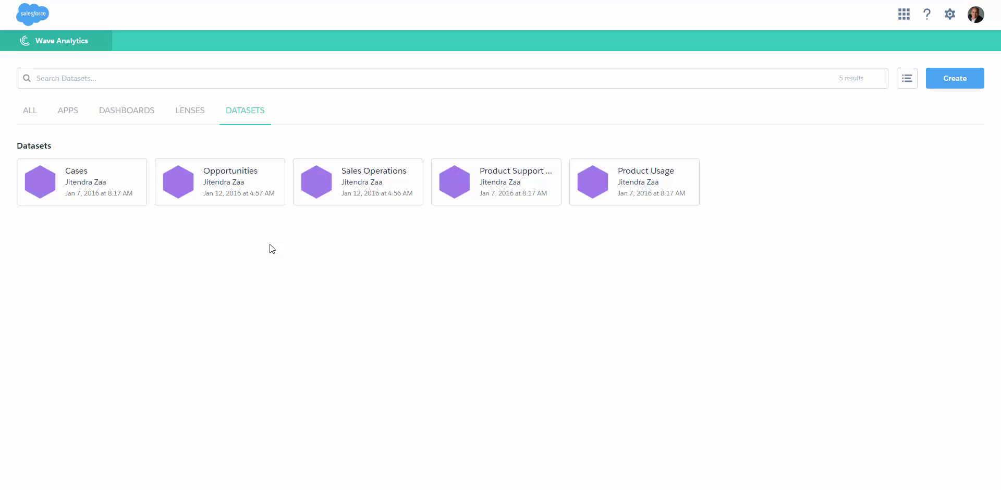
click(249, 180)
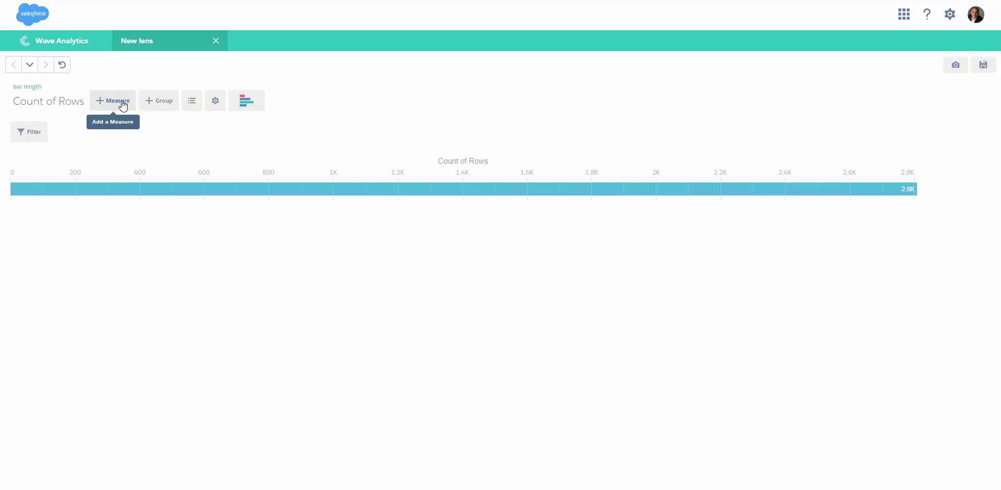
Step: Change the measure from Count of Rows to Sum of Opportunity Amount, totalling 664M
click(62, 107)
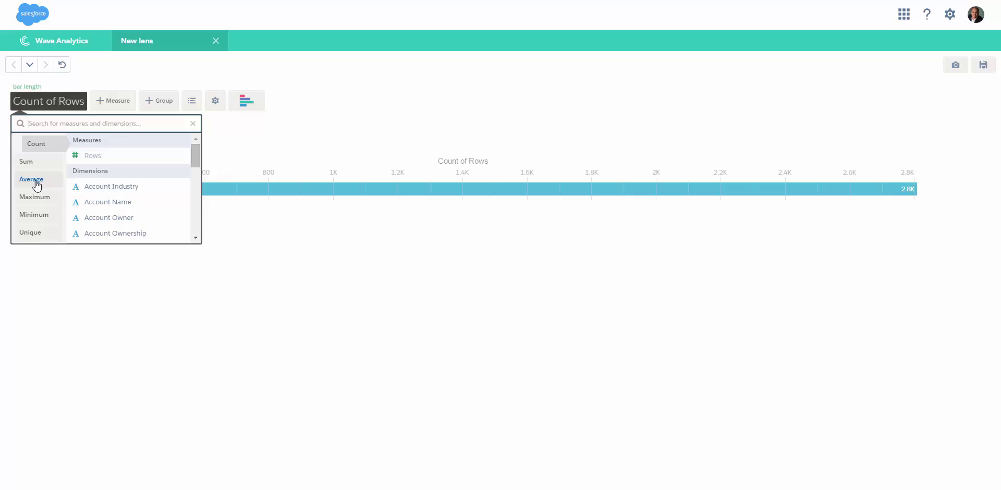
click(33, 163)
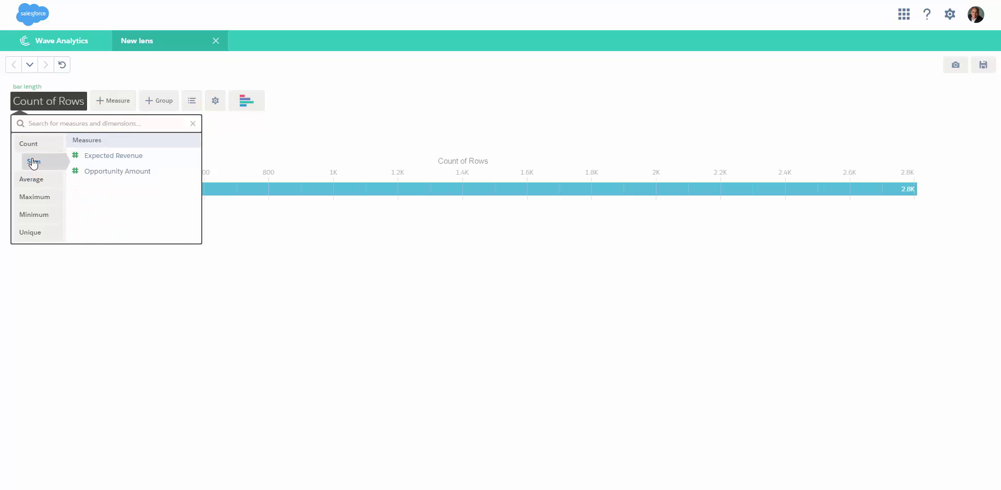
click(108, 171)
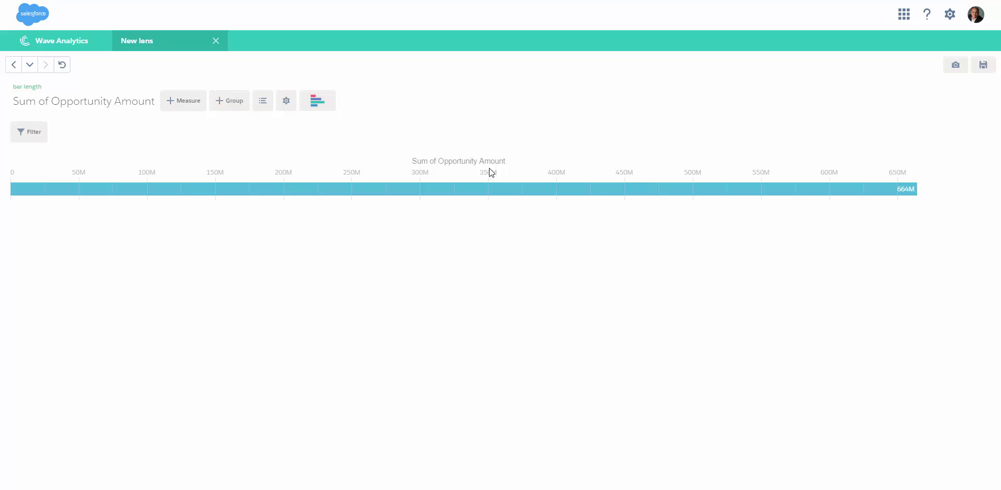
Step: Group the amount by Opportunity Owner and highlight one owner's bar
mouse_move(515, 187)
click(234, 108)
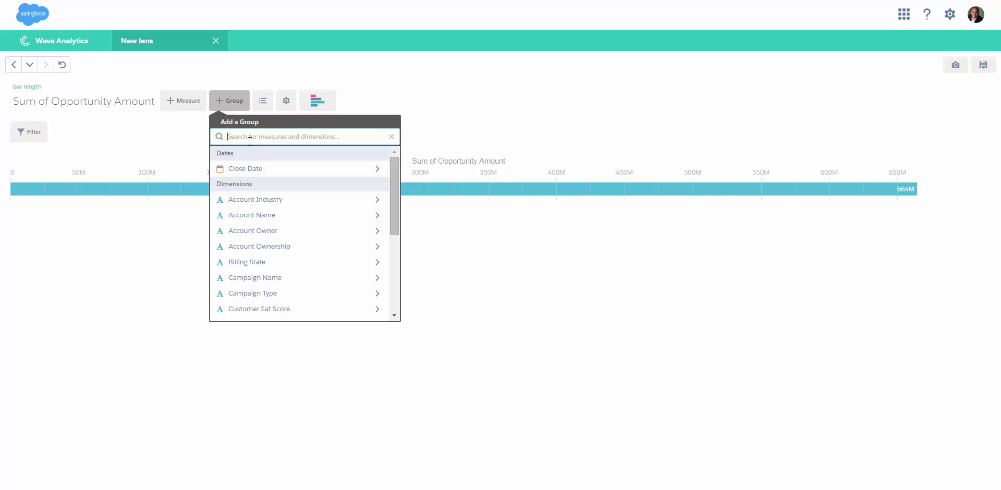
text(owne)
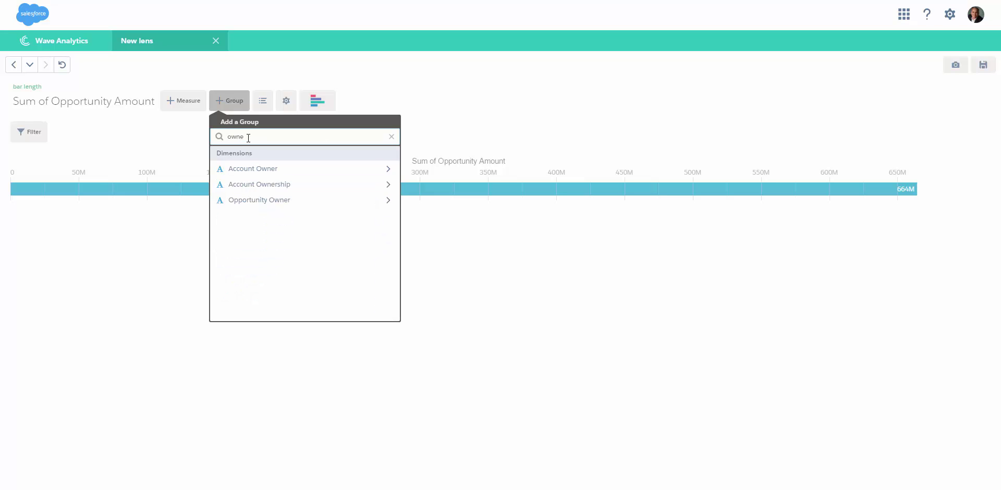
click(338, 200)
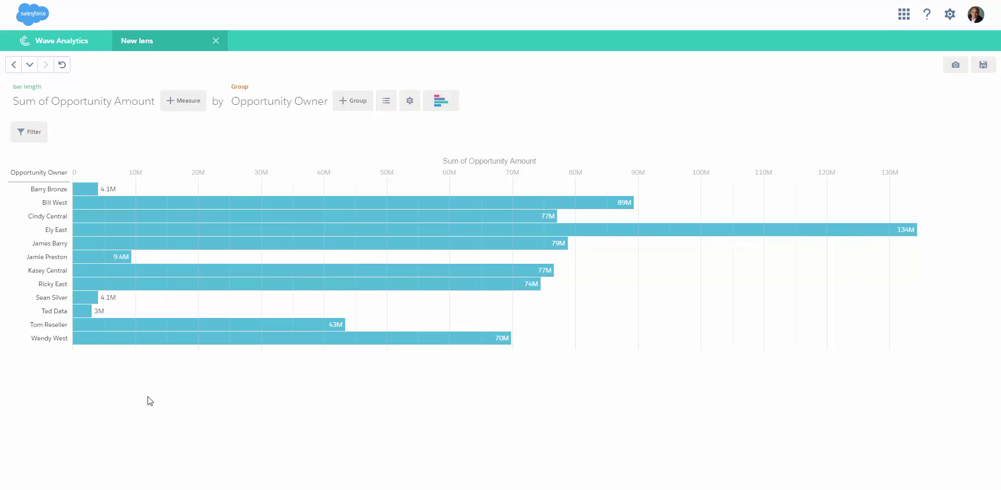
click(29, 216)
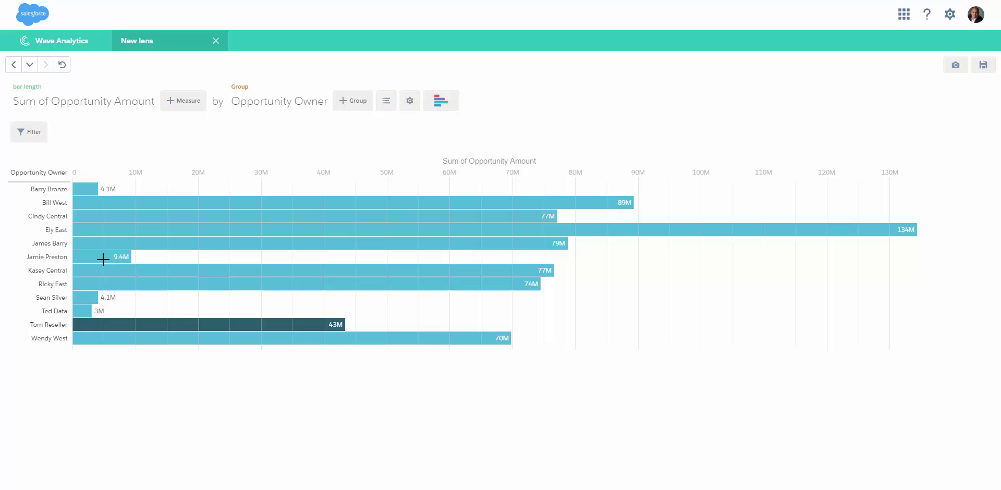
Step: Add an Opportunity Owner filter keeping ten of the twelve owners, then highlight one bar
click(35, 134)
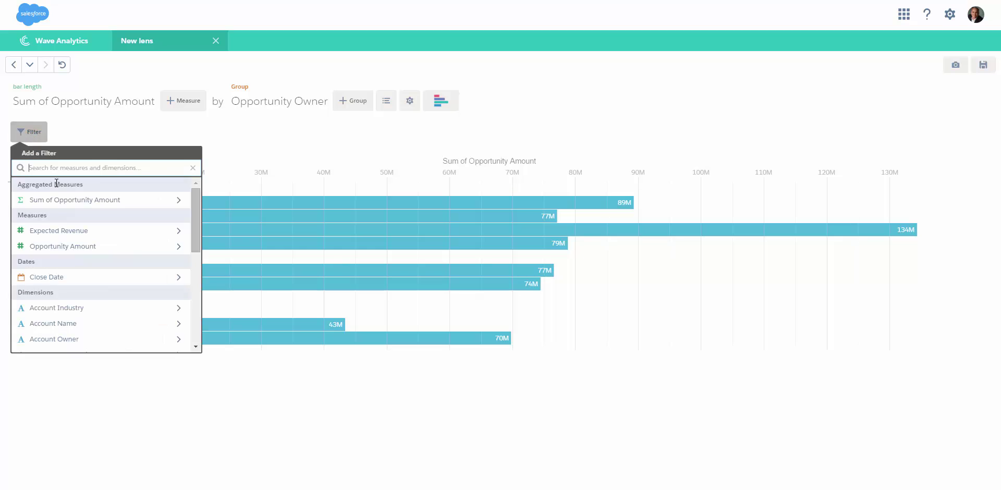
text(own)
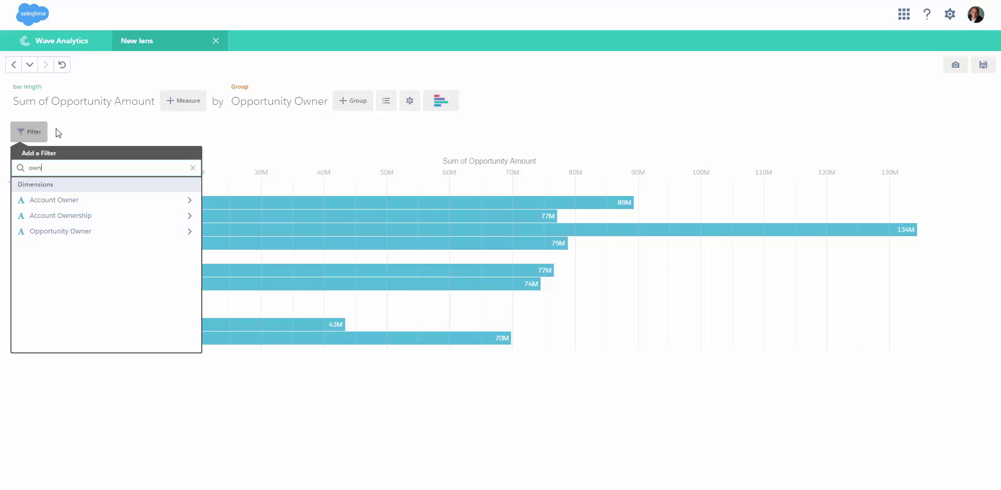
click(184, 232)
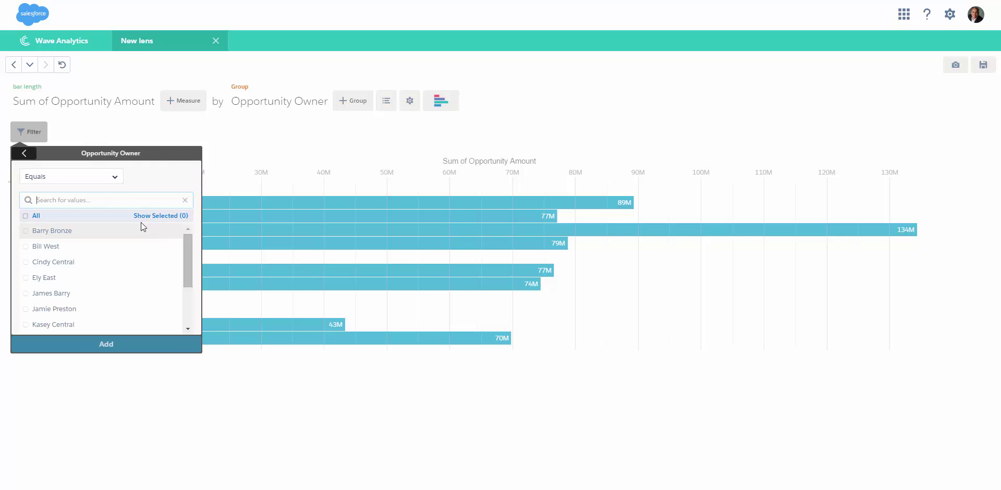
click(25, 216)
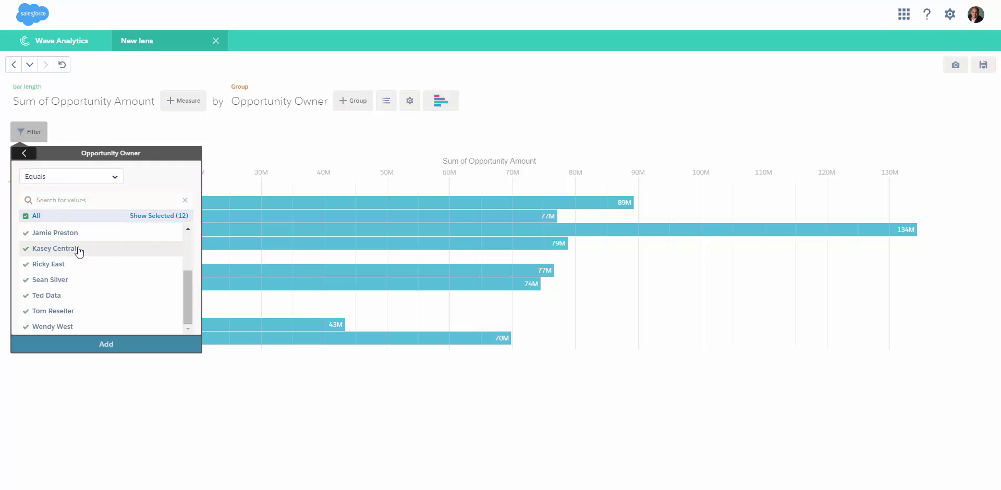
scroll(45, 313, down, 3)
click(26, 327)
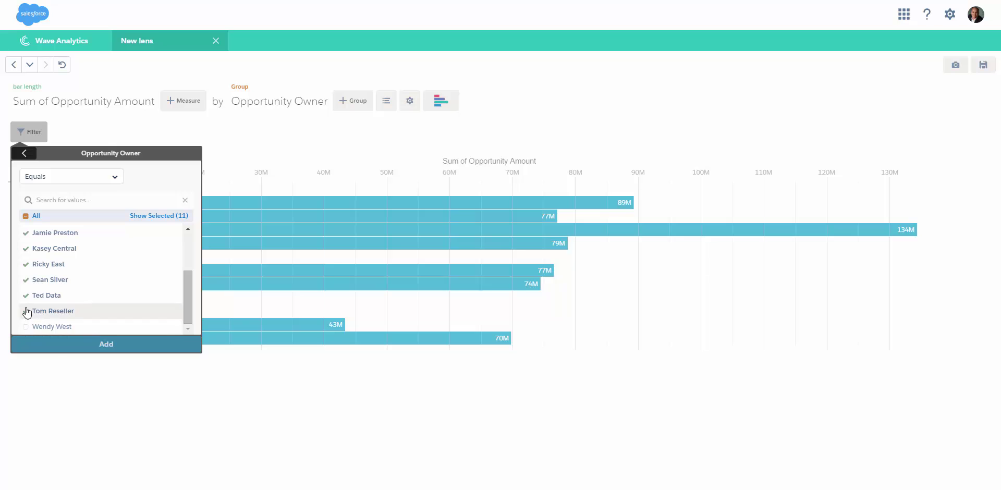
click(26, 311)
click(90, 348)
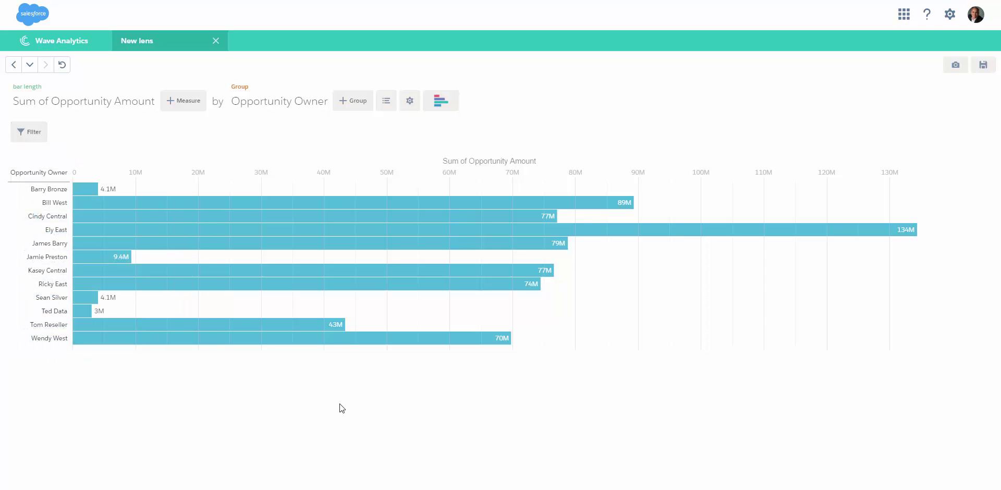
click(425, 205)
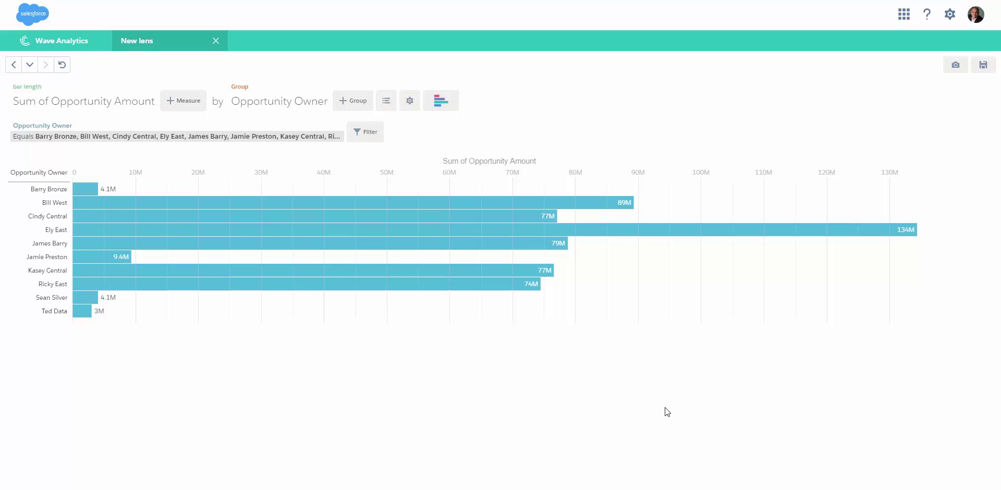
Step: Switch the chart type to Donut, then Column, and finally Heat Map
click(447, 106)
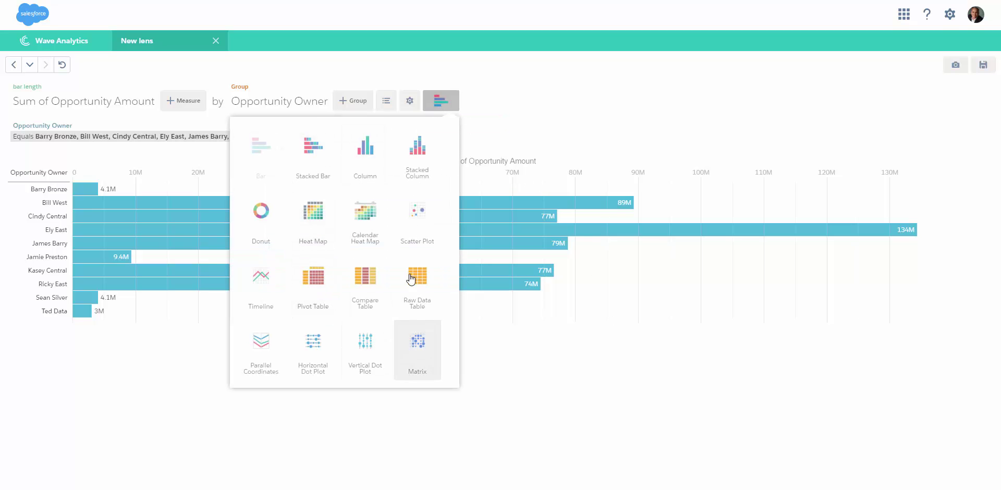
click(263, 215)
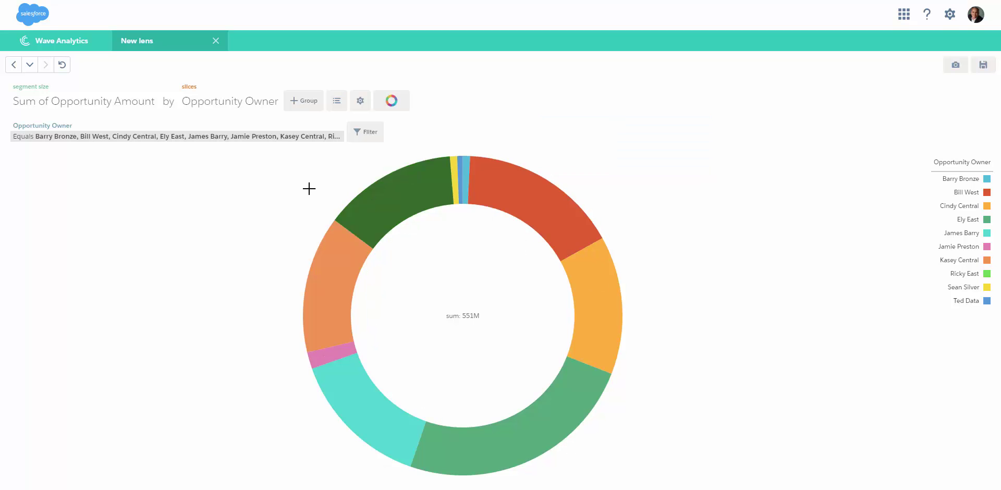
click(390, 103)
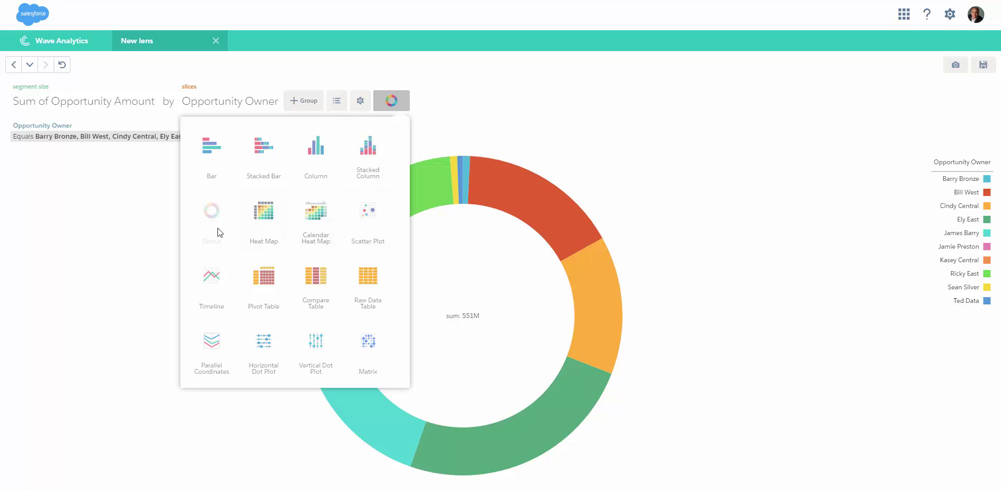
click(319, 170)
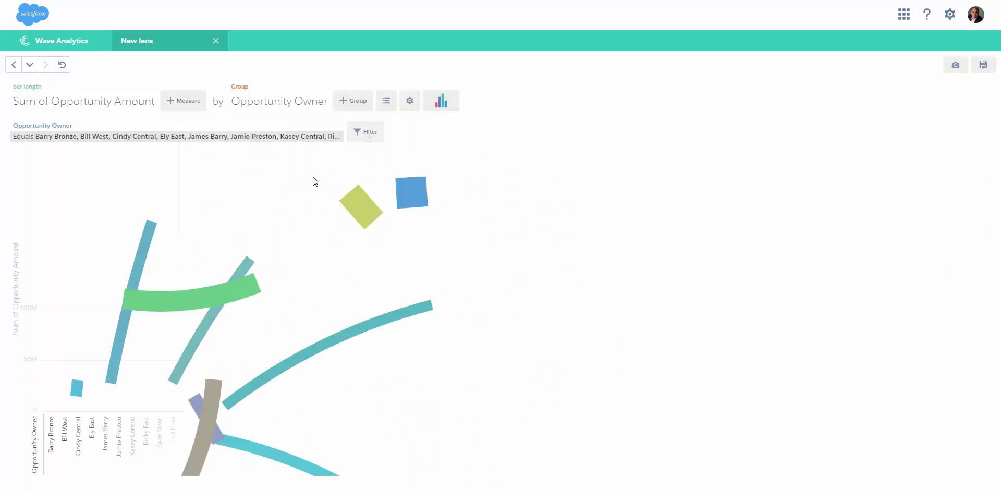
click(454, 107)
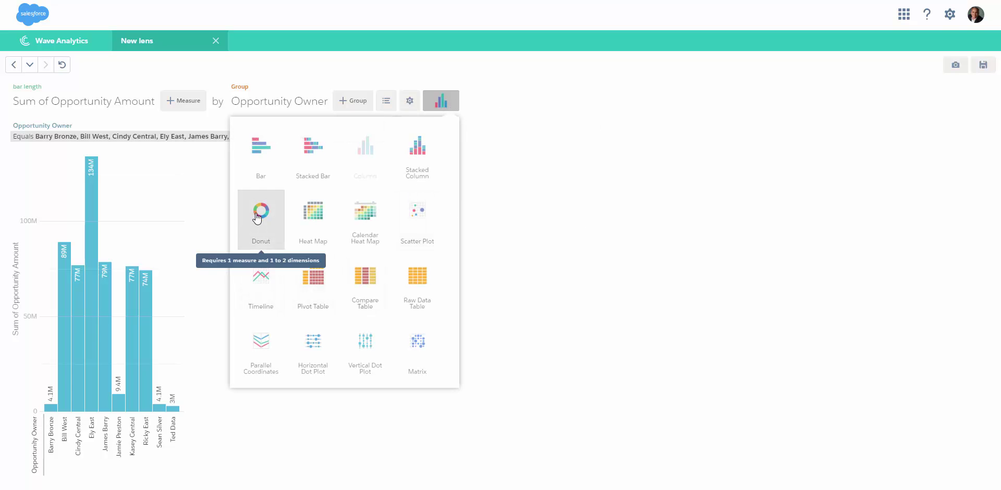
click(310, 225)
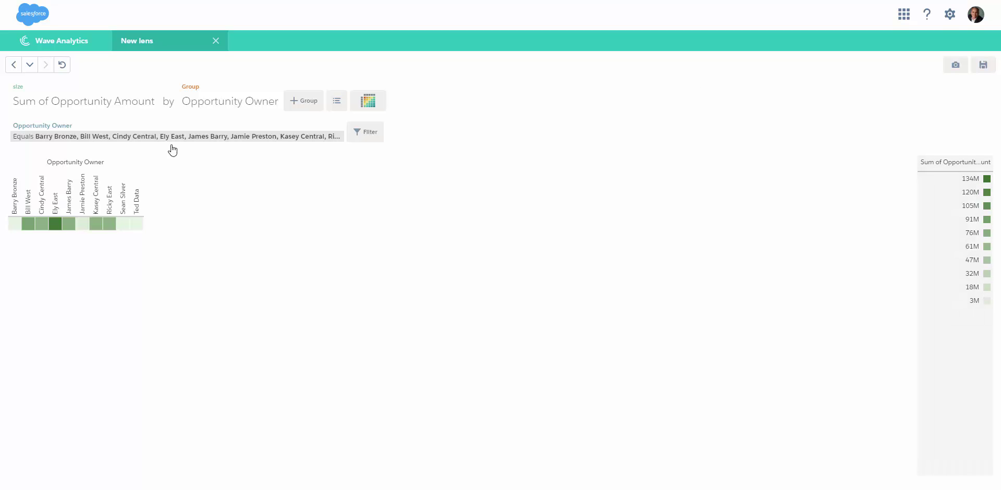
Step: Change the chart to Stacked Column and display the lens History list
click(377, 102)
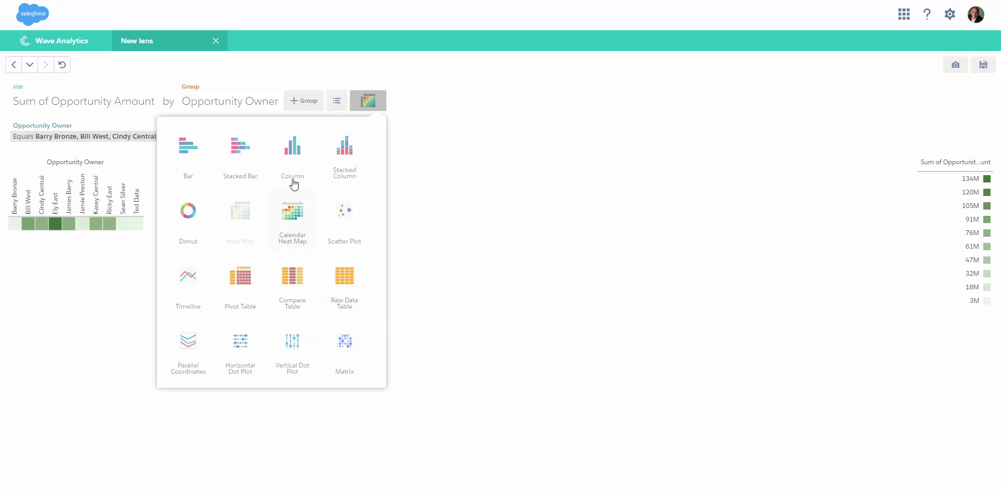
click(348, 151)
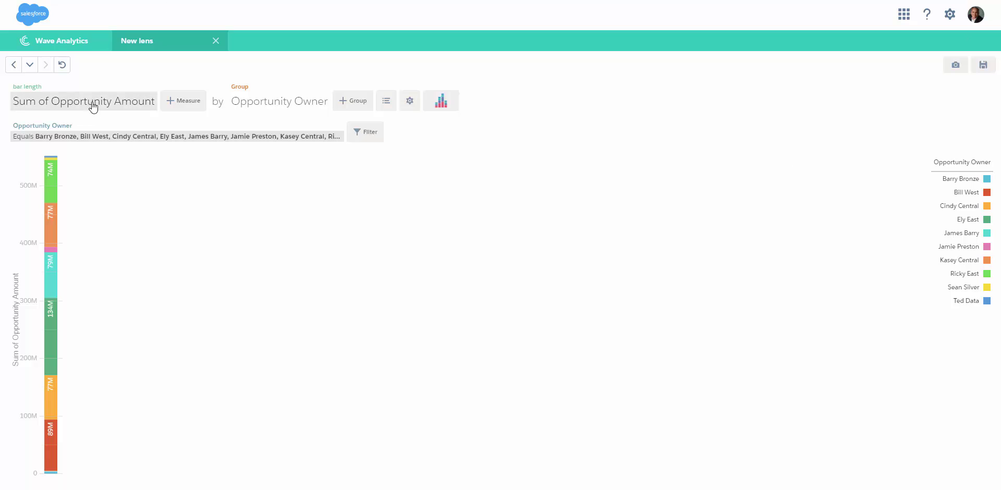
click(30, 65)
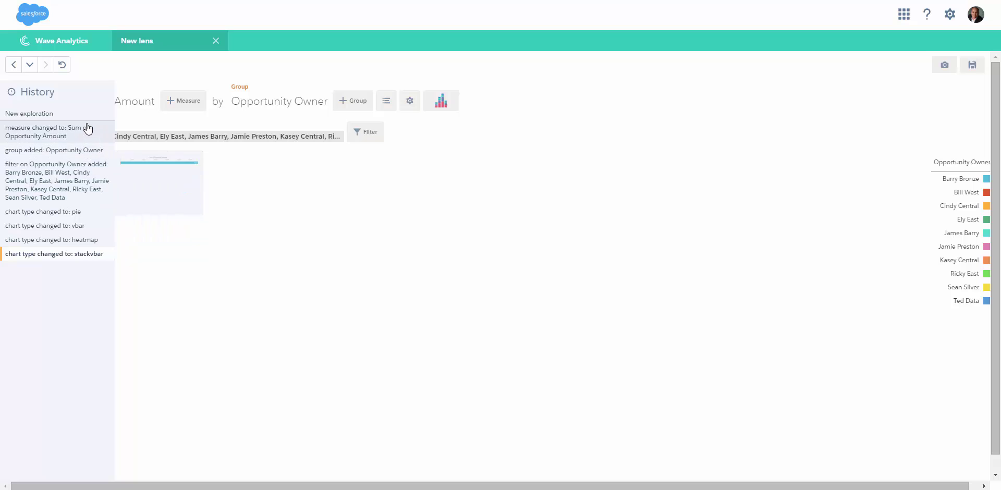
Step: Restore the 'chart type changed to: pie' history step, bringing back the $51M donut chart
click(87, 213)
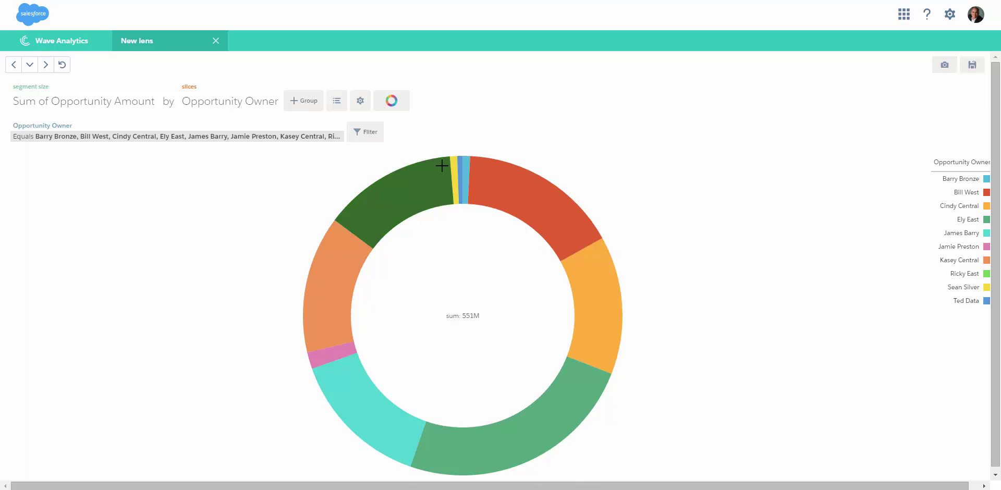
click(31, 65)
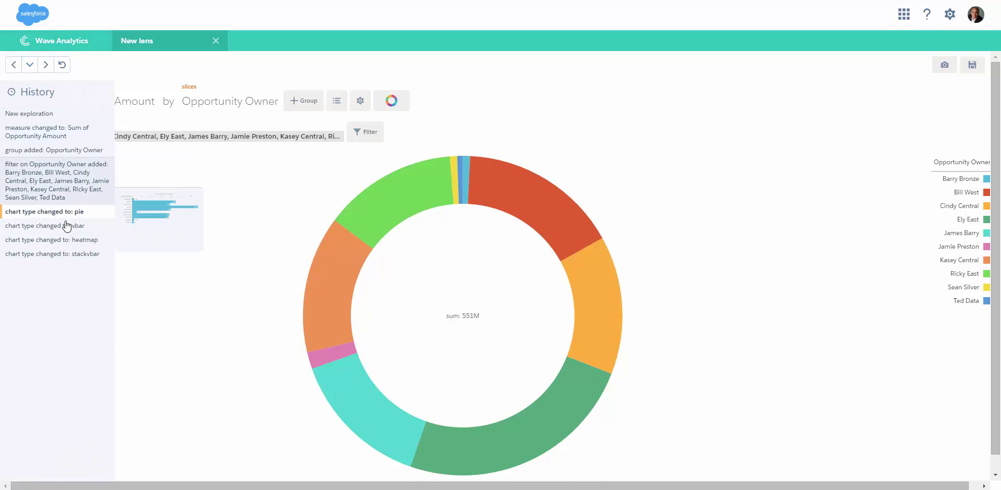